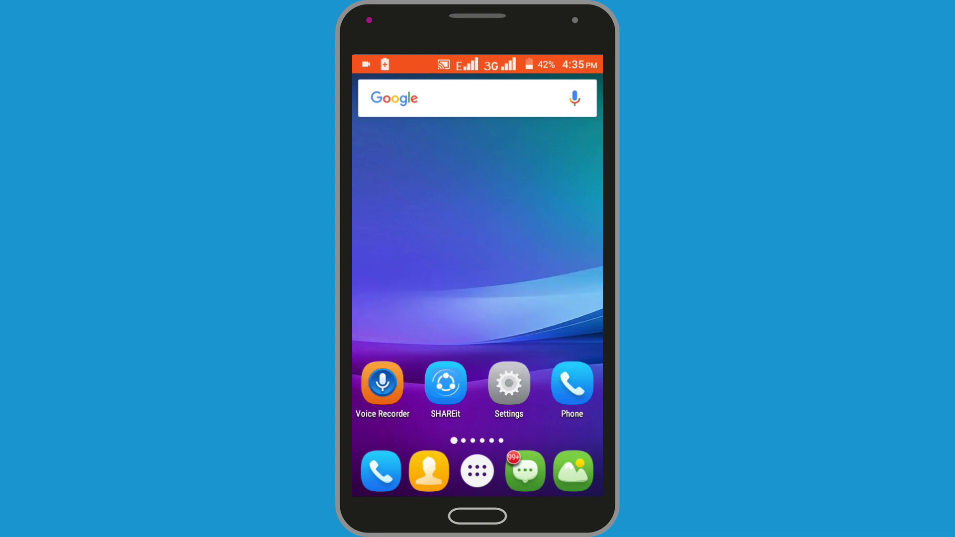
- Open Play Store from the app drawer and search for 'es file explorer'
{"action": "left_click", "coordinate": [477, 471]}
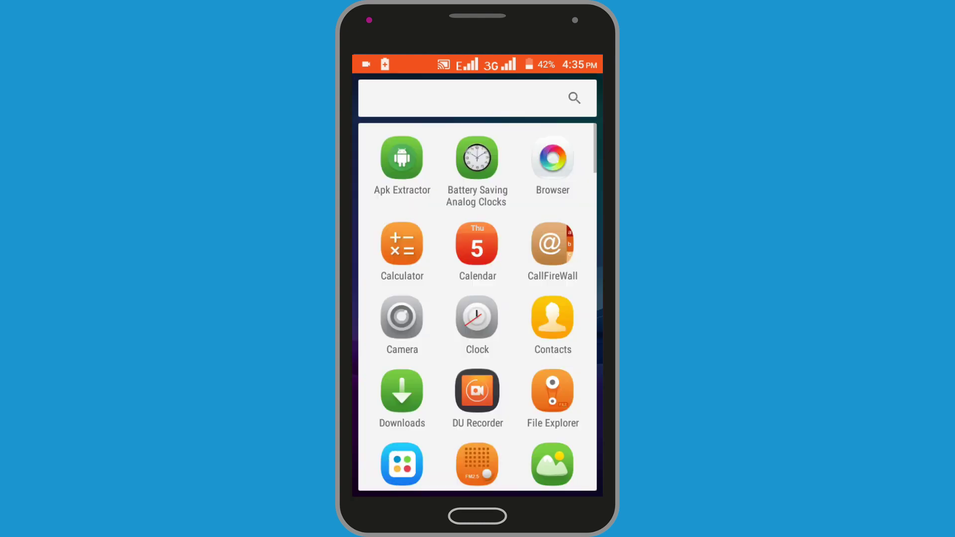
{"action": "scroll", "coordinate": [526, 257], "scroll_direction": "down", "scroll_amount": 2}
{"action": "scroll", "coordinate": [526, 258], "scroll_direction": "down", "scroll_amount": 2}
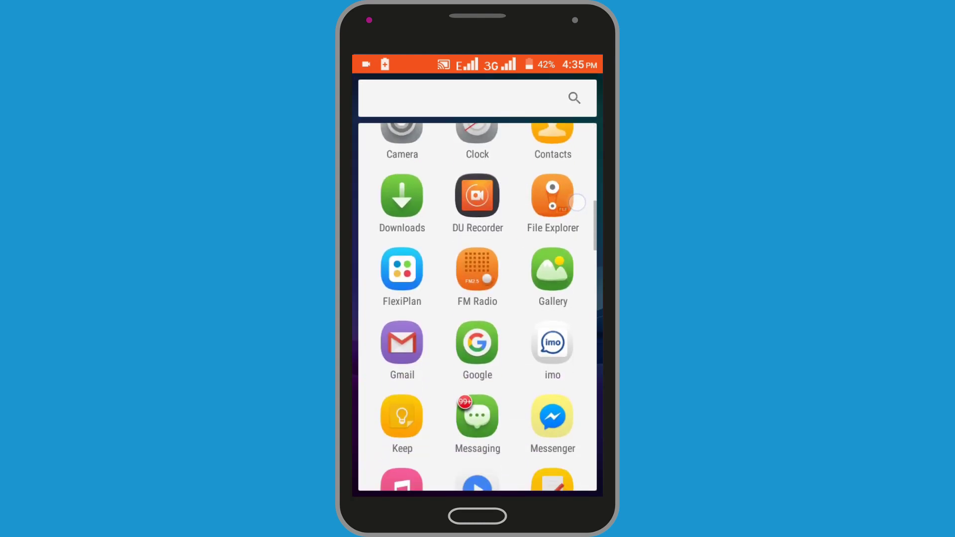
{"action": "scroll", "coordinate": [525, 258], "scroll_direction": "down", "scroll_amount": 2}
{"action": "scroll", "coordinate": [534, 250], "scroll_direction": "down", "scroll_amount": 2}
{"action": "scroll", "coordinate": [533, 249], "scroll_direction": "down", "scroll_amount": 2}
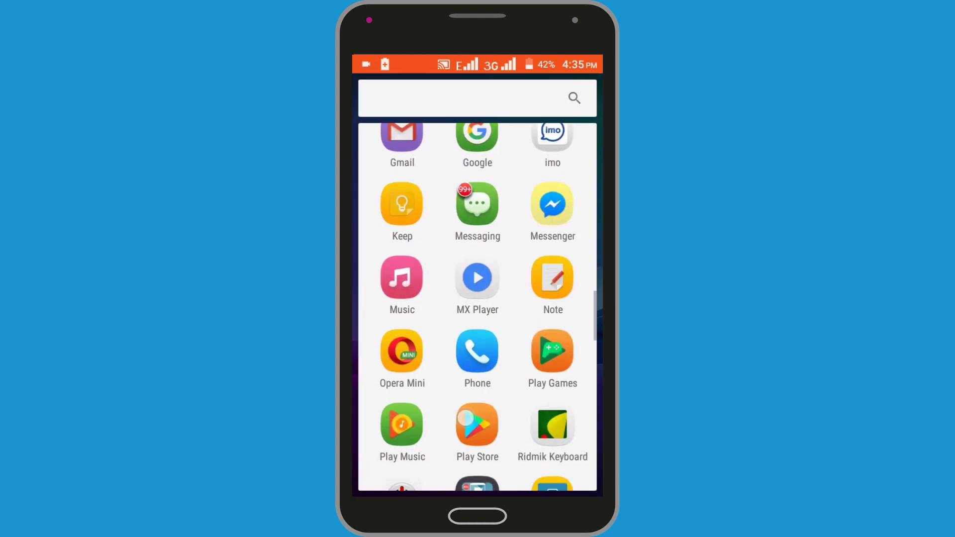
{"action": "scroll", "coordinate": [574, 222], "scroll_direction": "down", "scroll_amount": 3}
{"action": "scroll", "coordinate": [575, 222], "scroll_direction": "down", "scroll_amount": 1}
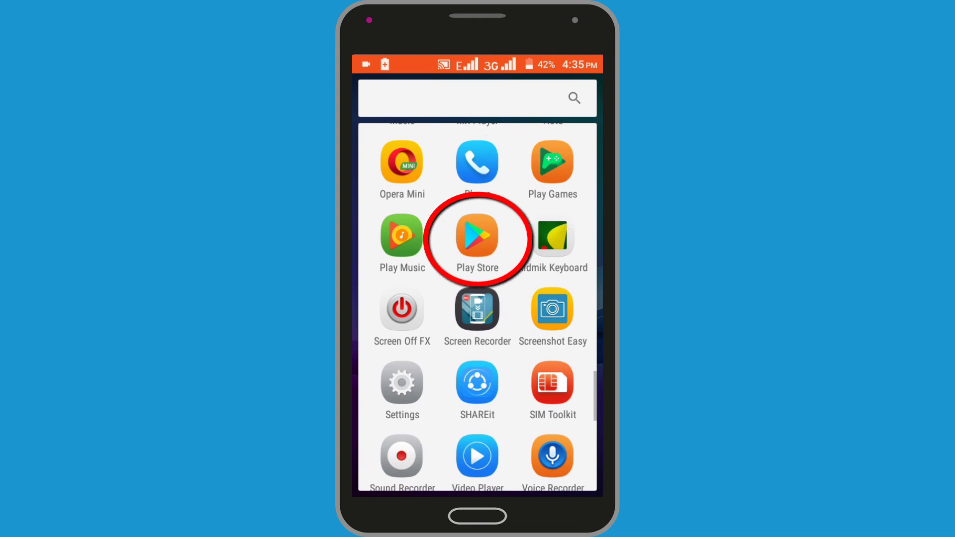
{"action": "left_click", "coordinate": [478, 236]}
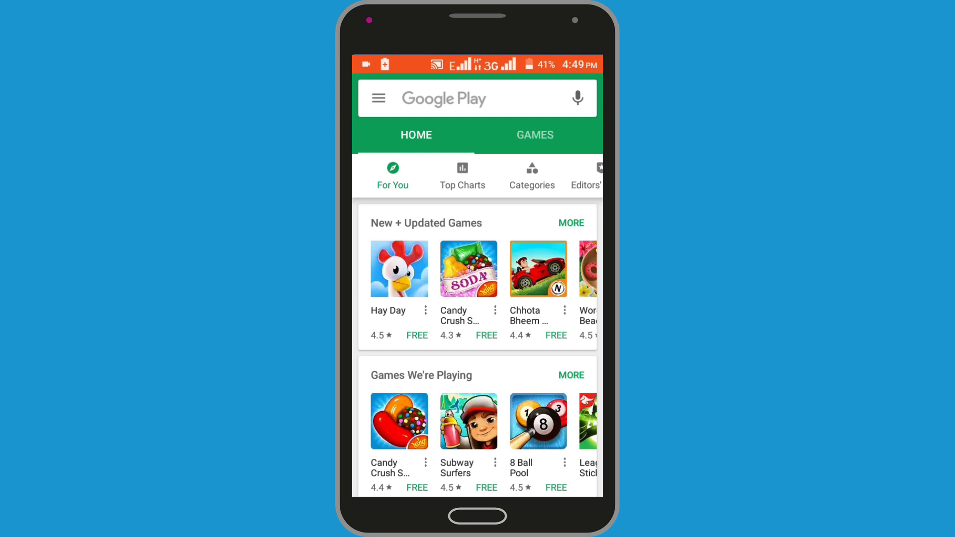
{"action": "left_click", "coordinate": [478, 99]}
{"action": "type", "text": "es"}
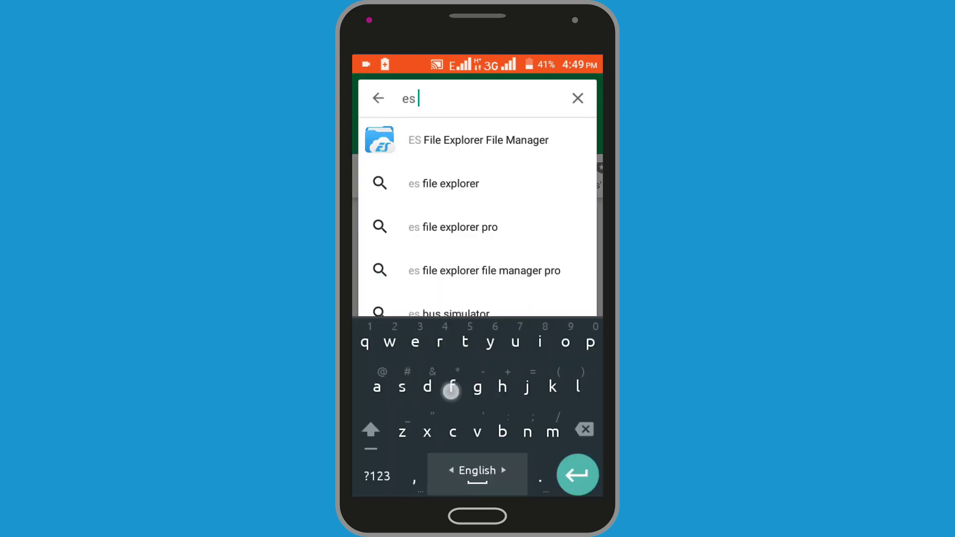
{"action": "type", "text": " file ex"}
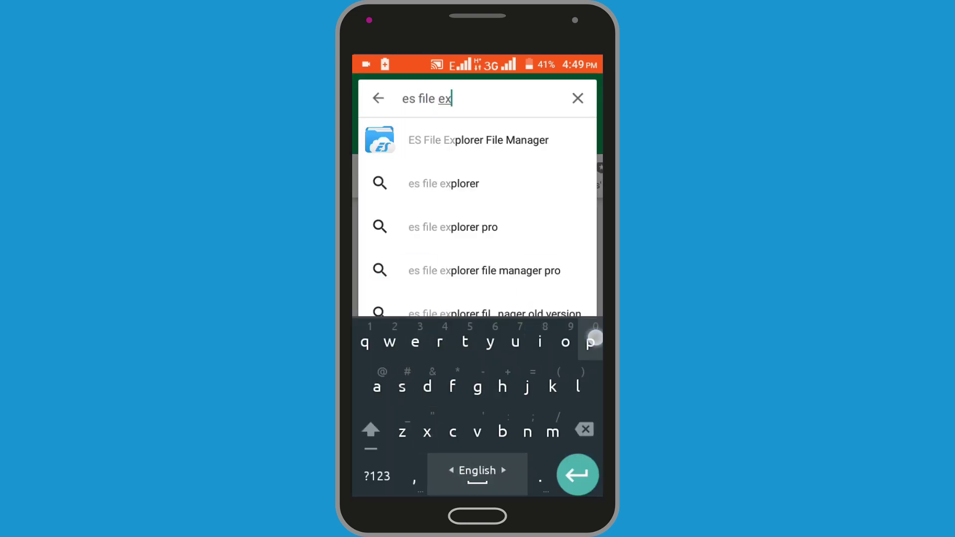
{"action": "type", "text": "plorer"}
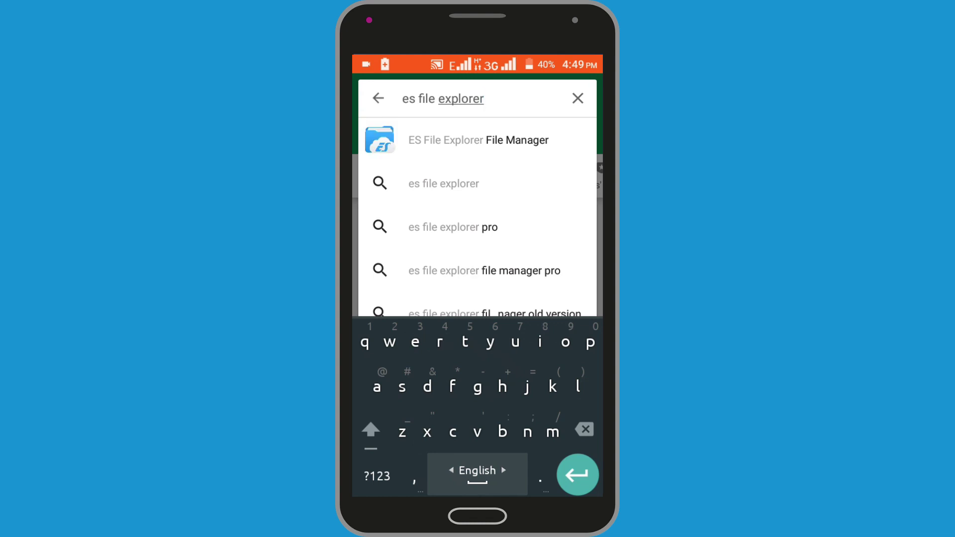
{"action": "key", "text": "Return"}
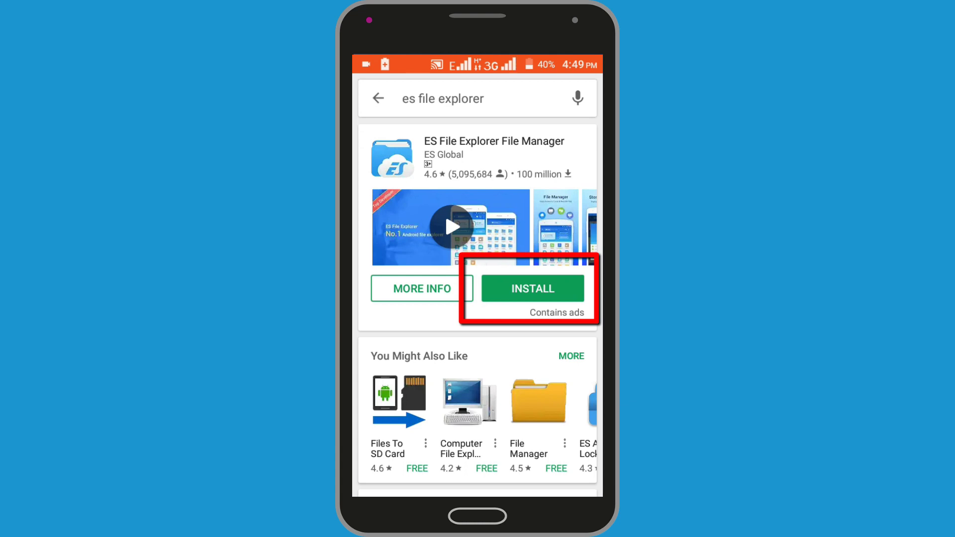
- Install ES File Explorer File Manager, accepting its permission request
{"action": "left_click", "coordinate": [533, 289]}
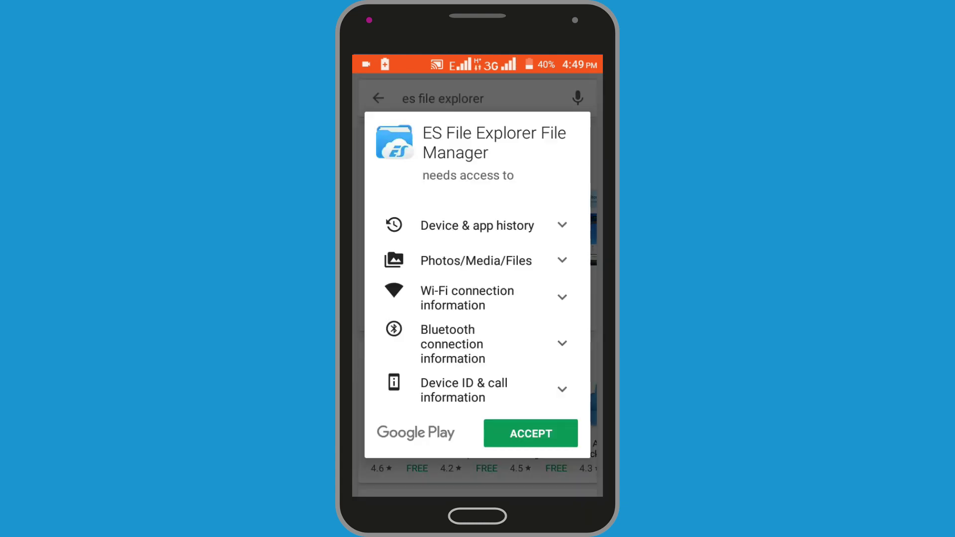
{"action": "left_click", "coordinate": [530, 433]}
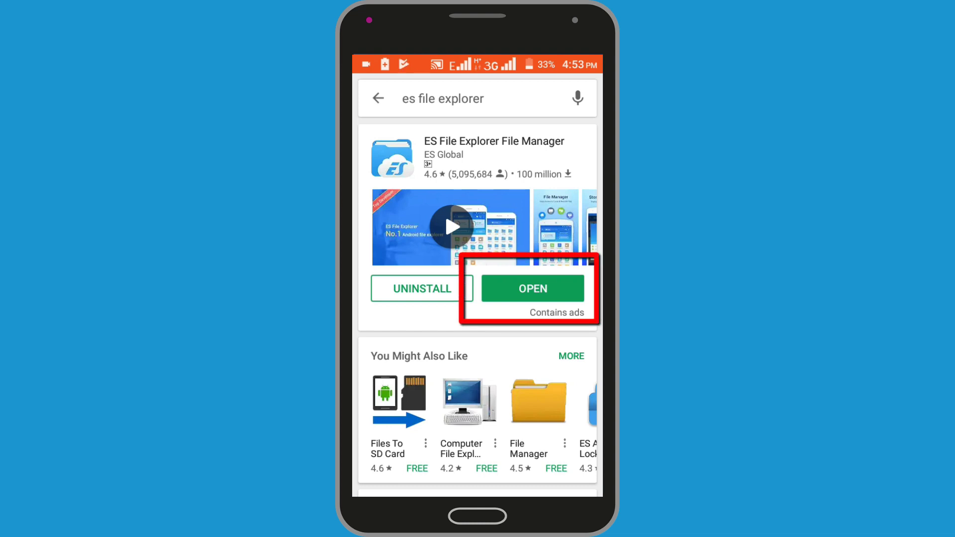
- Launch ES File Explorer and go to Settings, then Directory settings
{"action": "left_click", "coordinate": [533, 288]}
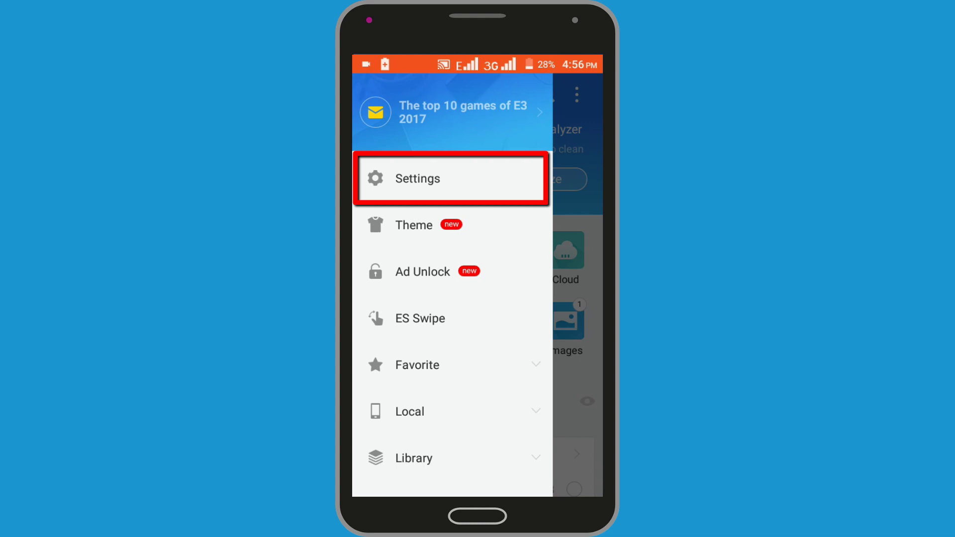
{"action": "left_click", "coordinate": [430, 176]}
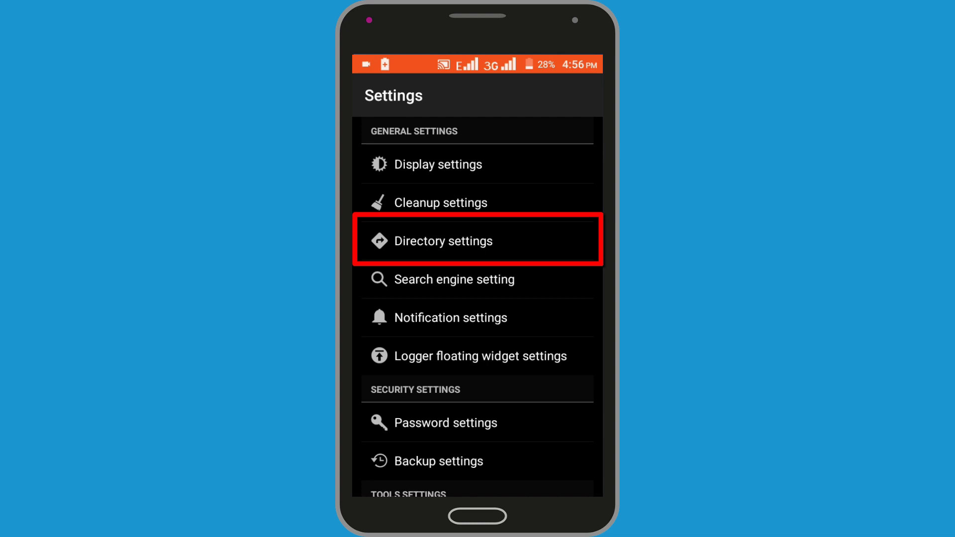
{"action": "left_click", "coordinate": [492, 242]}
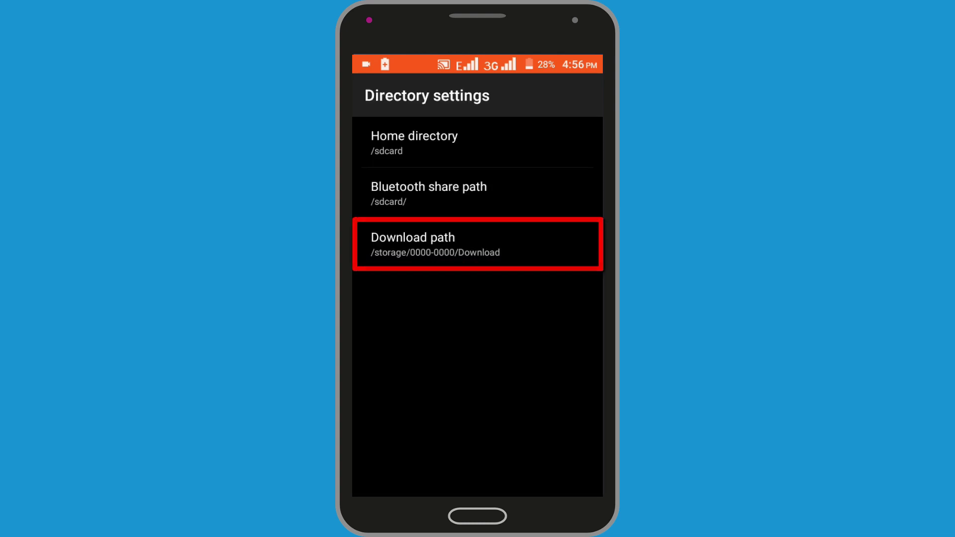
- Set the Download path to the bluetooth folder in Internal Storage
{"action": "left_click", "coordinate": [457, 240]}
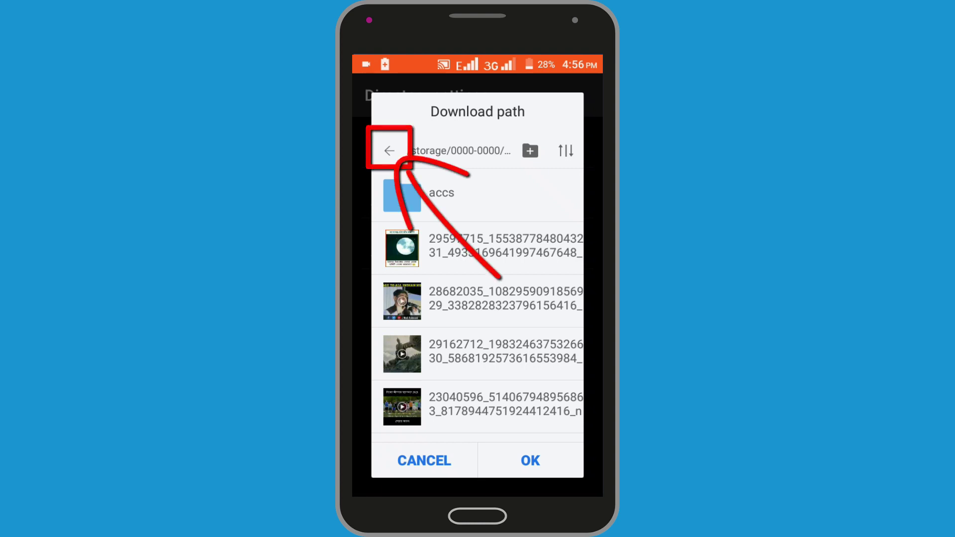
{"action": "left_click", "coordinate": [389, 150]}
{"action": "left_click", "coordinate": [389, 150]}
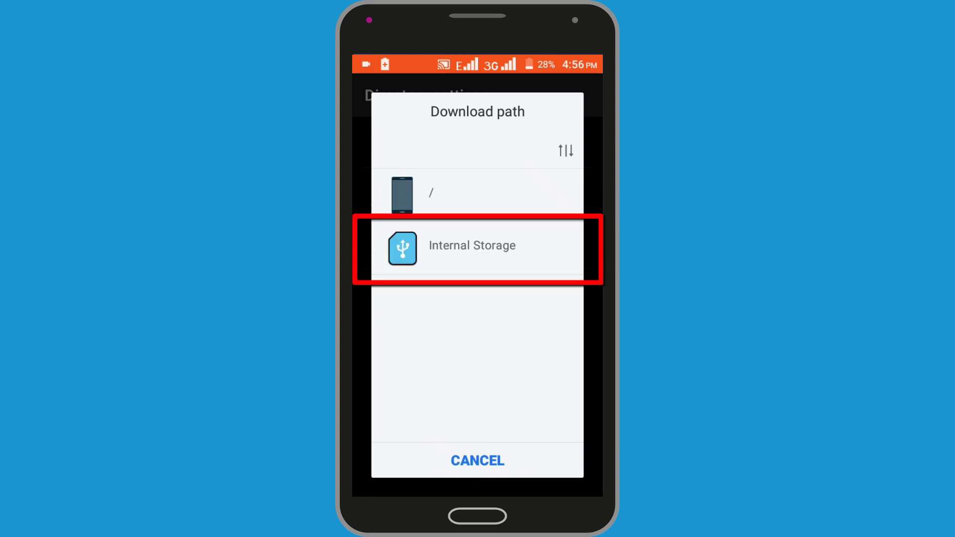
{"action": "left_click", "coordinate": [474, 247]}
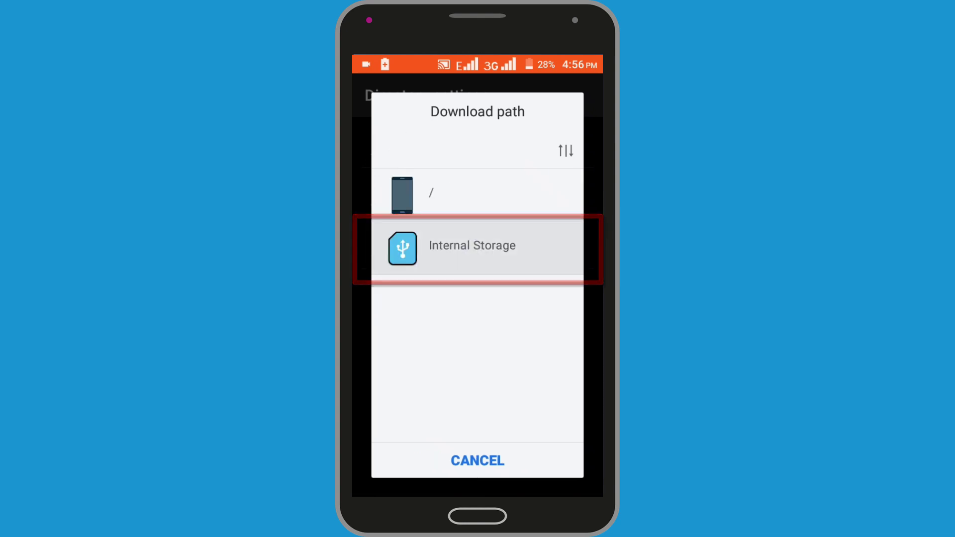
{"action": "scroll", "coordinate": [477, 306], "scroll_direction": "down", "scroll_amount": 3}
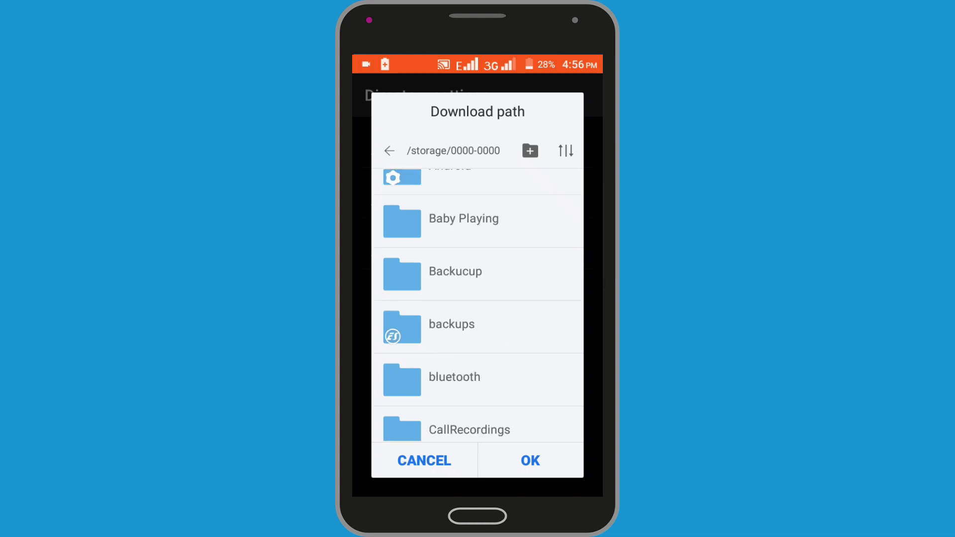
{"action": "left_click", "coordinate": [454, 376]}
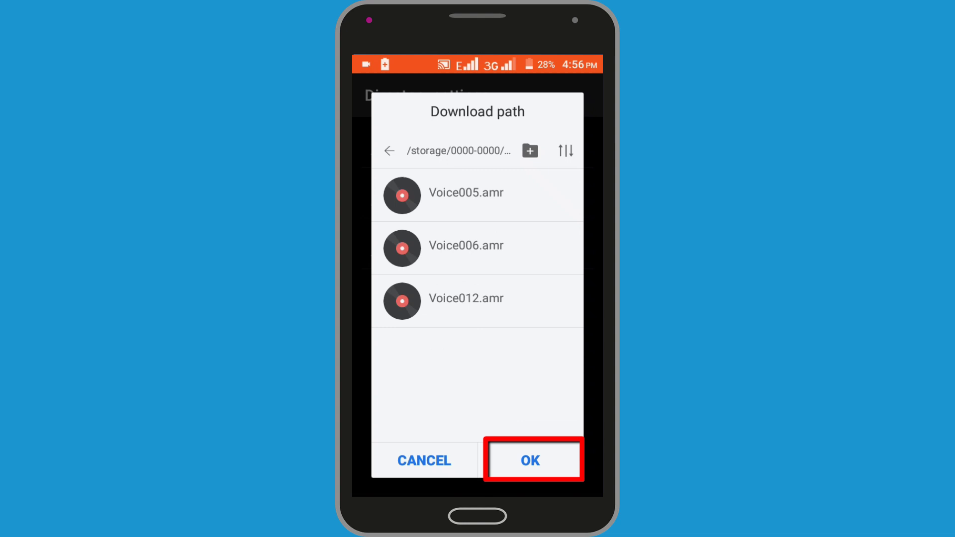
{"action": "left_click", "coordinate": [531, 460]}
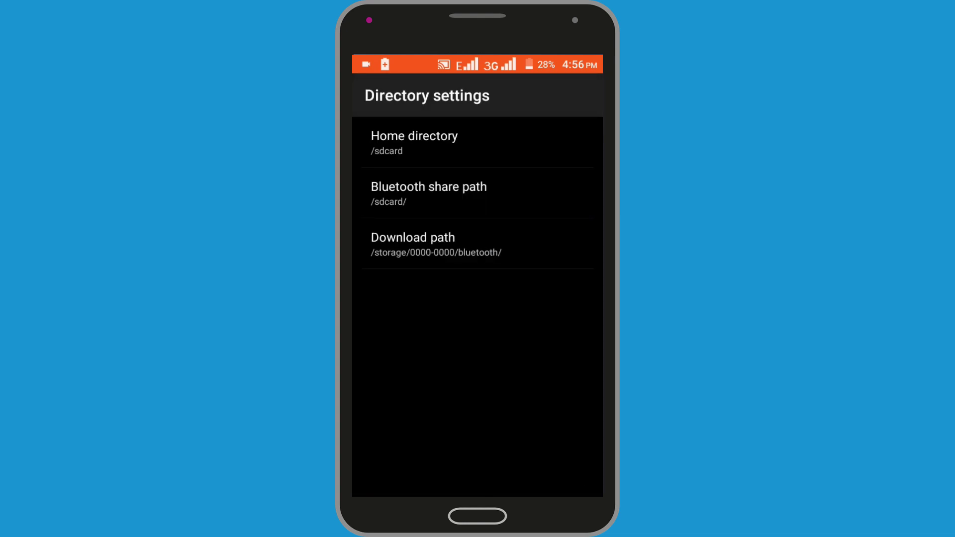